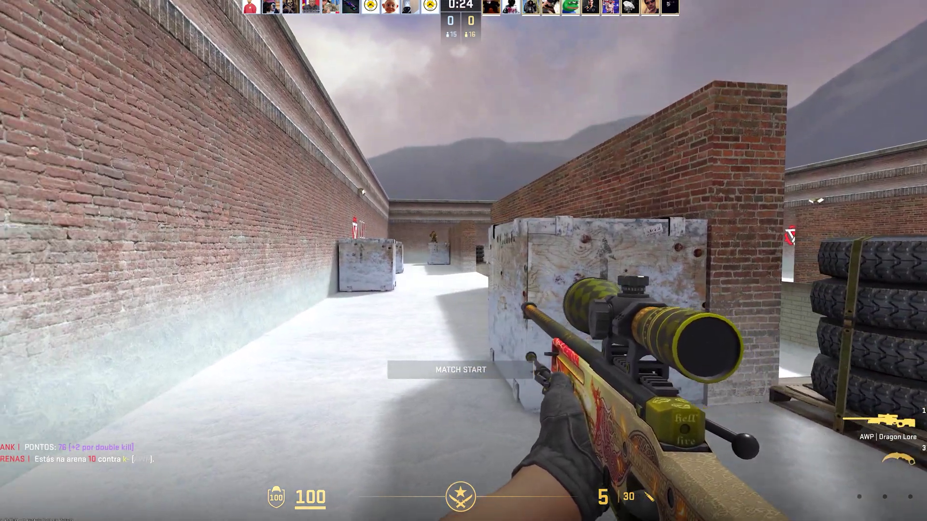
- Scope in with the AWP and snipe the enemy, then cycle to the knife and back
{"action": "right_click", "coordinate": [460, 259]}
{"action": "left_click", "coordinate": [461, 258]}
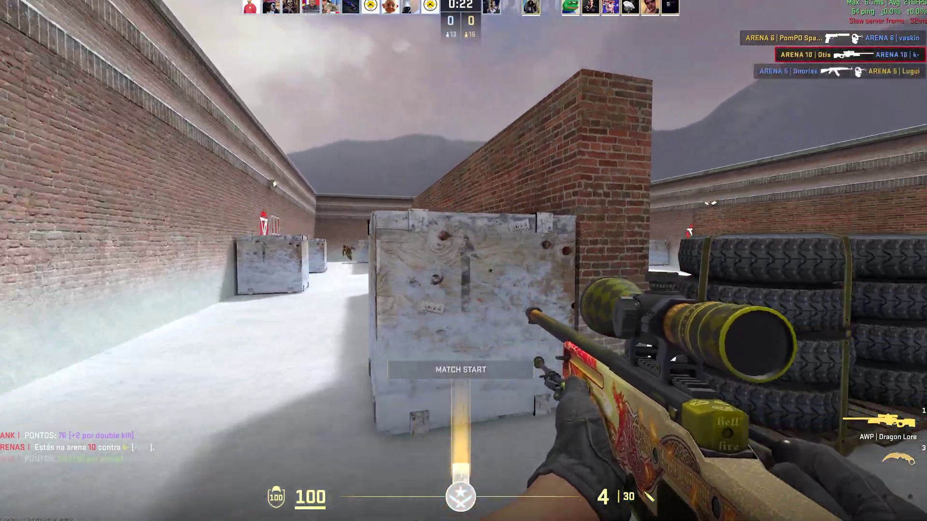
{"action": "key", "text": "3"}
{"action": "key", "text": "1"}
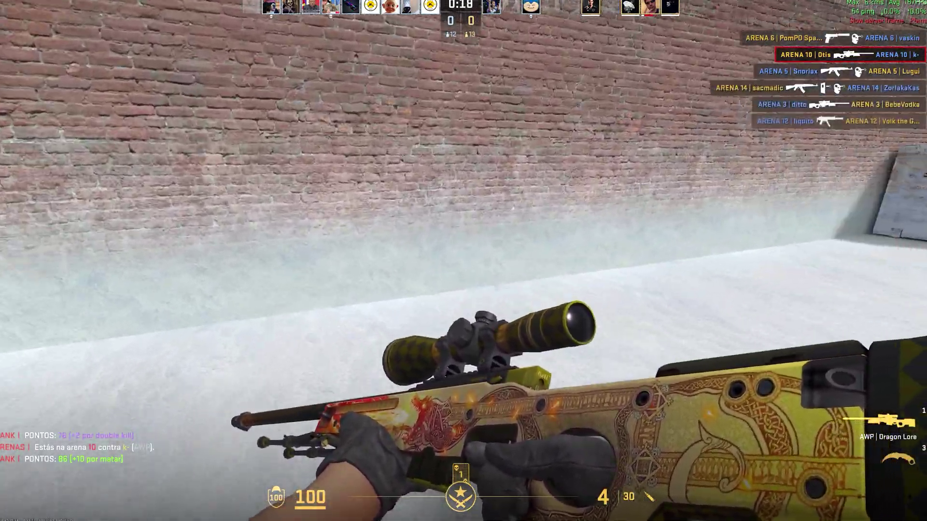
- Inspect the Karambit knife, then fire the Desert Eagle at the wall
{"action": "key", "text": "3"}
{"action": "key", "text": "f"}
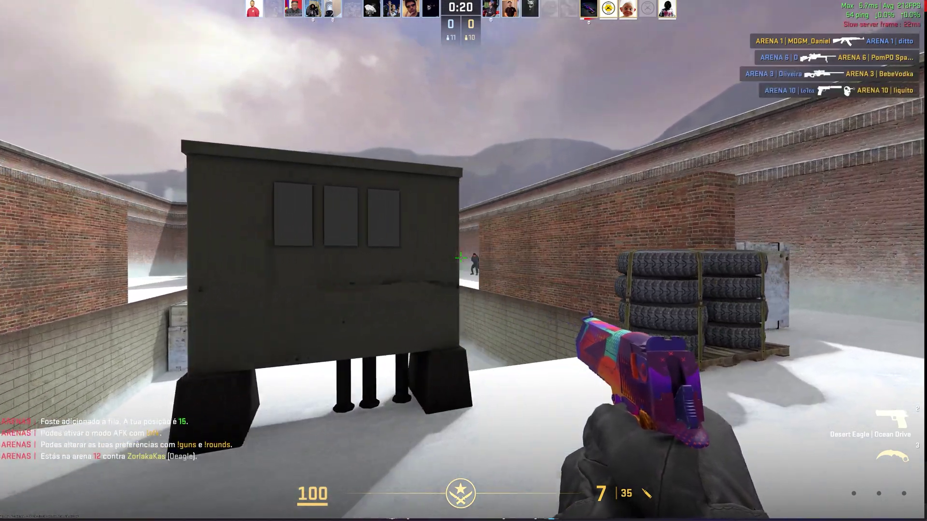
{"action": "left_click", "coordinate": [459, 256]}
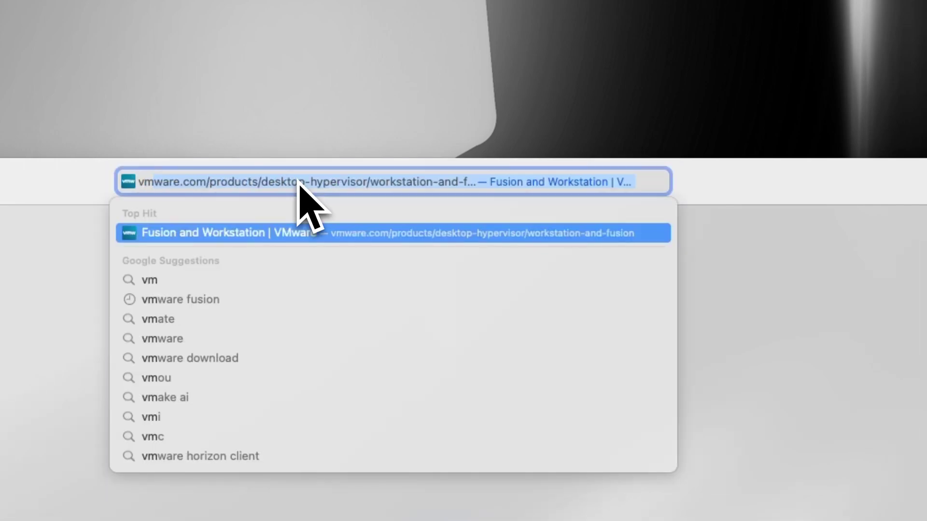
- Search the web for 'vmware fusion' from the Safari address bar
{"action": "type", "text": "n"}
{"action": "key", "text": "Return"}
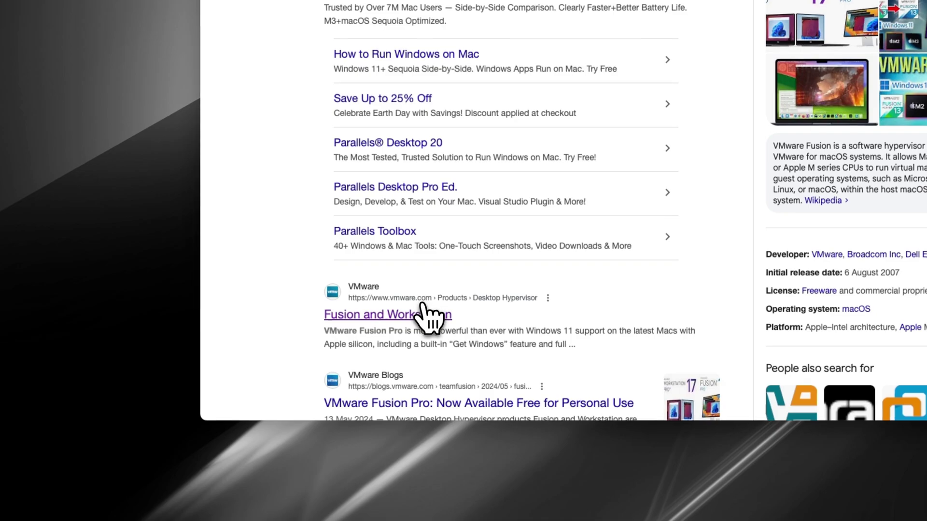
- Open VMware's Fusion and Workstation result and follow VMware Fusion Pro for Mac's DOWNLOAD NOW link
{"action": "left_click", "coordinate": [382, 322]}
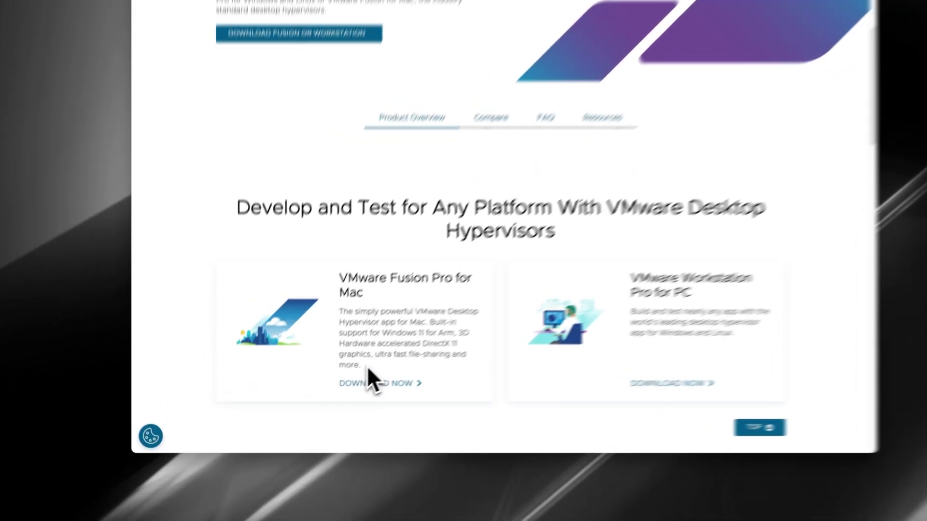
{"action": "left_click_drag", "start_coordinate": [304, 331], "coordinate": [366, 339]}
{"action": "left_click_drag", "start_coordinate": [443, 271], "coordinate": [442, 272]}
{"action": "left_click", "coordinate": [442, 272]}
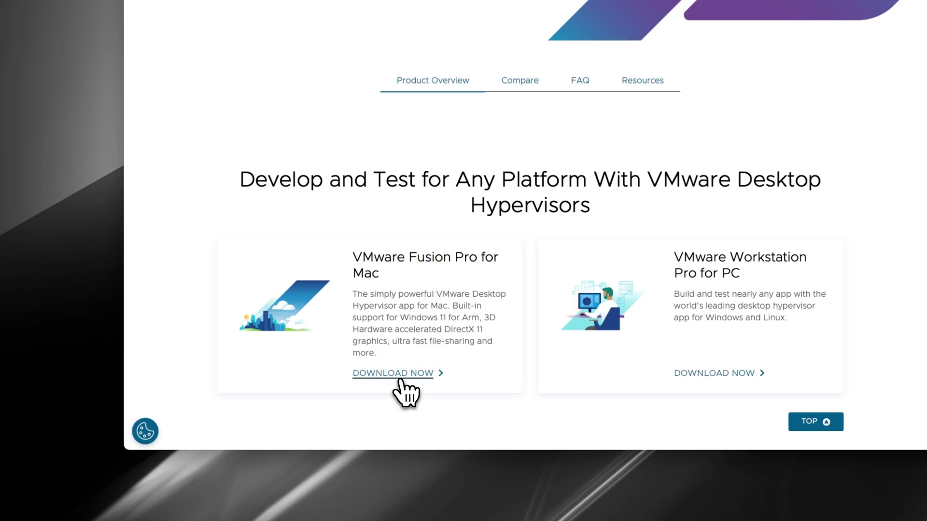
{"action": "left_click", "coordinate": [399, 379]}
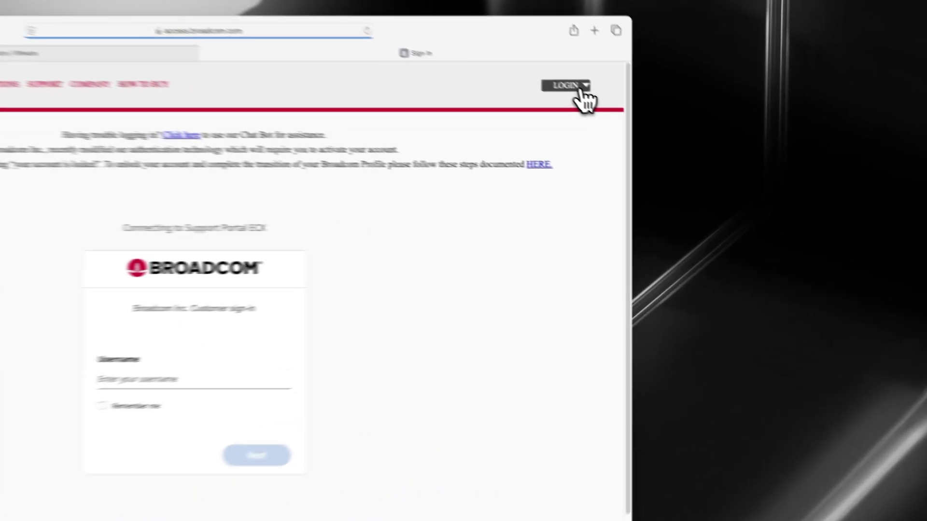
- Start registering a new Broadcom account from the login options and accept the site's cookies
{"action": "left_click", "coordinate": [666, 141]}
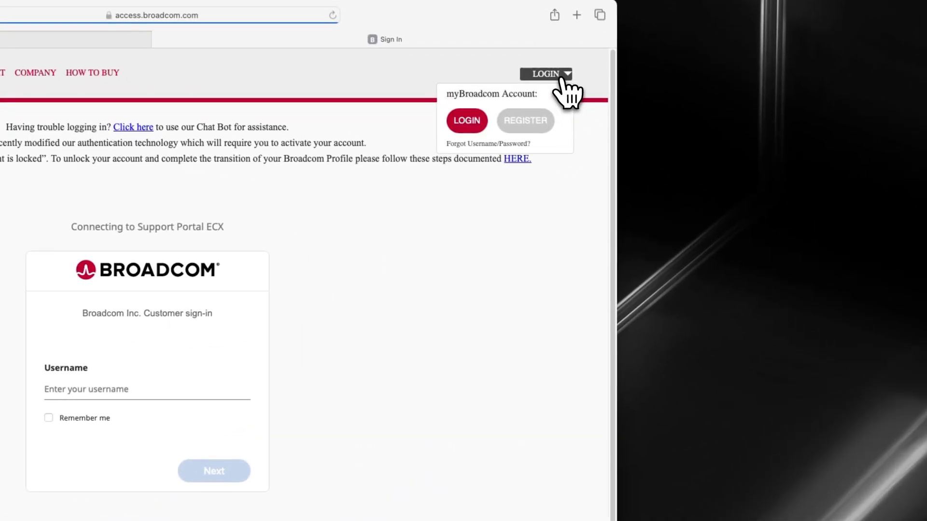
{"action": "left_click", "coordinate": [653, 169]}
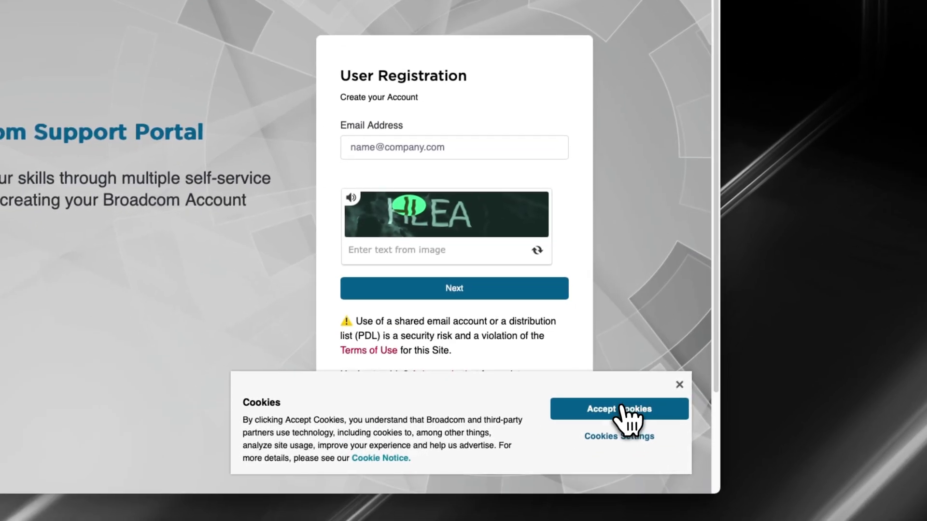
{"action": "left_click", "coordinate": [622, 410]}
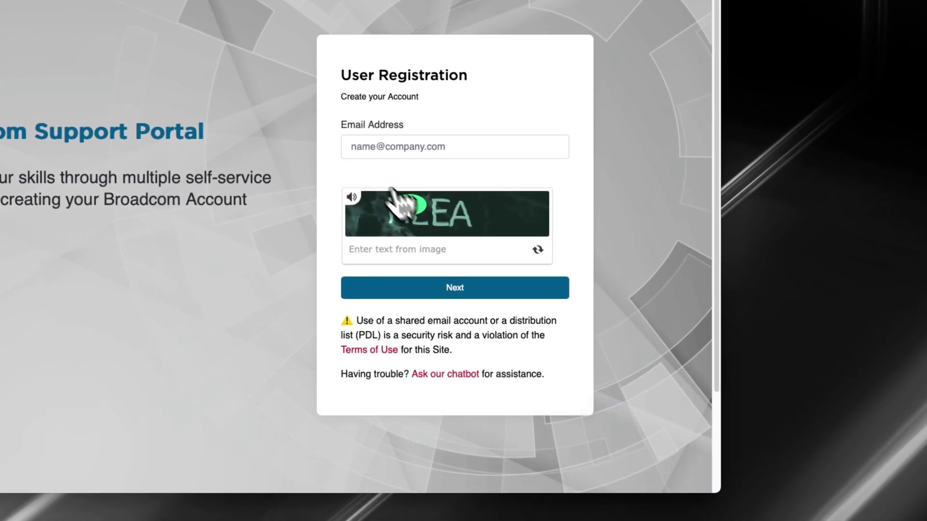
{"action": "scroll", "coordinate": [372, 186], "scroll_direction": "down", "scroll_amount": 1}
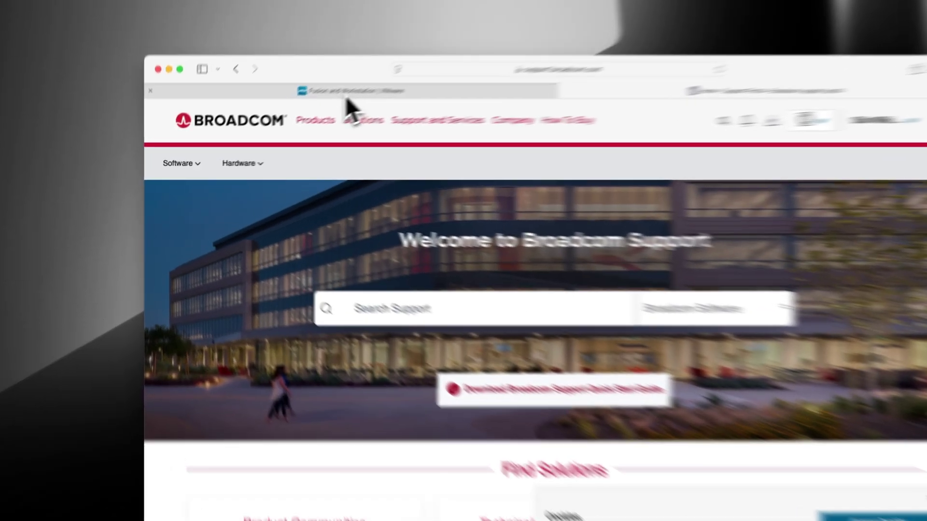
- Return to the Fusion and Workstation page and go to the Fusion Pro for Mac download
{"action": "left_click", "coordinate": [347, 99]}
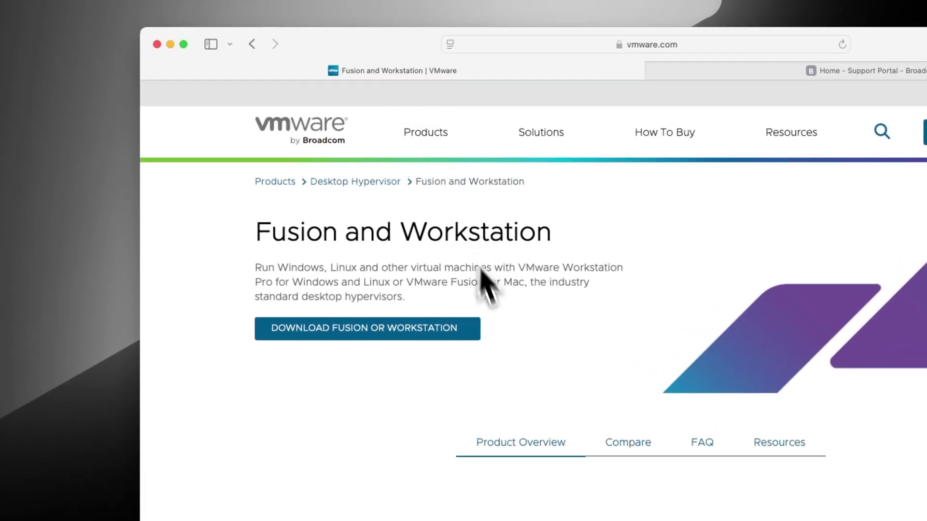
{"action": "scroll", "coordinate": [480, 285], "scroll_direction": "down", "scroll_amount": 5}
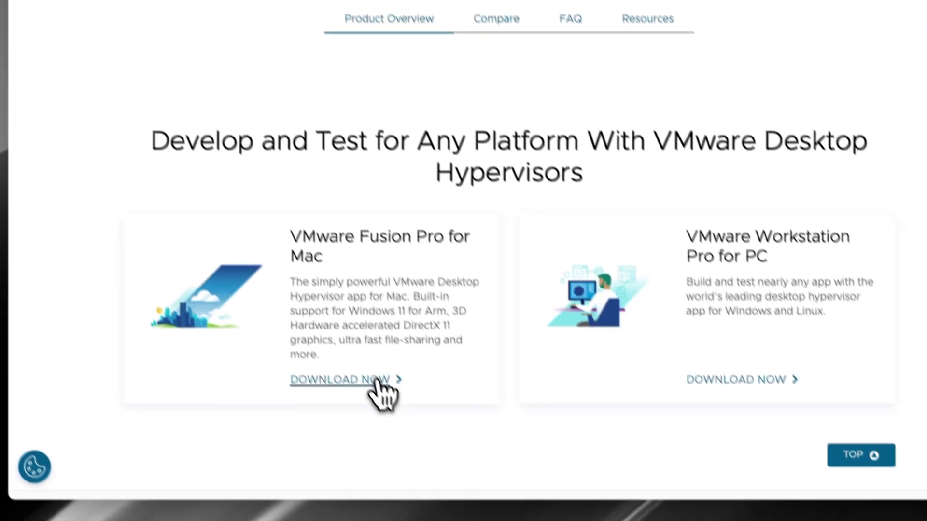
{"action": "left_click", "coordinate": [377, 381]}
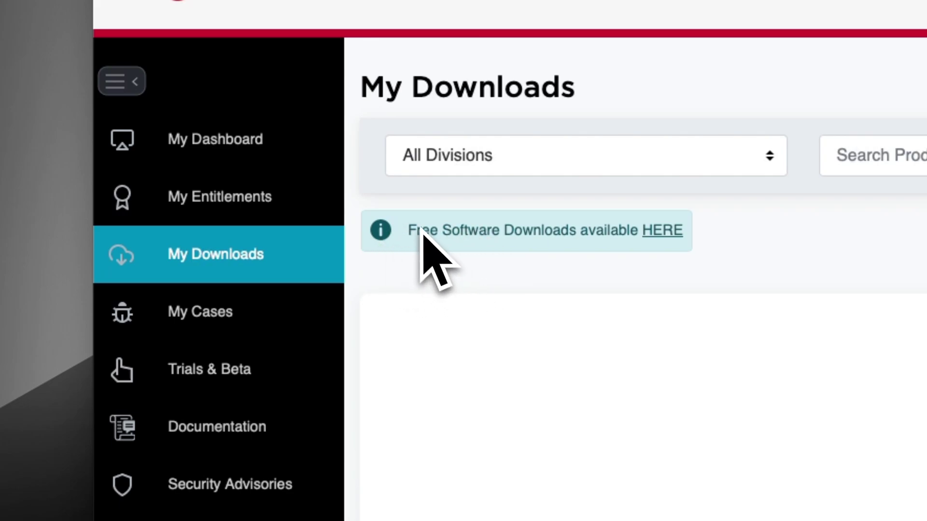
- Open the free software downloads list and show the available VMware Fusion 13 releases
{"action": "left_click_drag", "start_coordinate": [408, 230], "coordinate": [579, 231]}
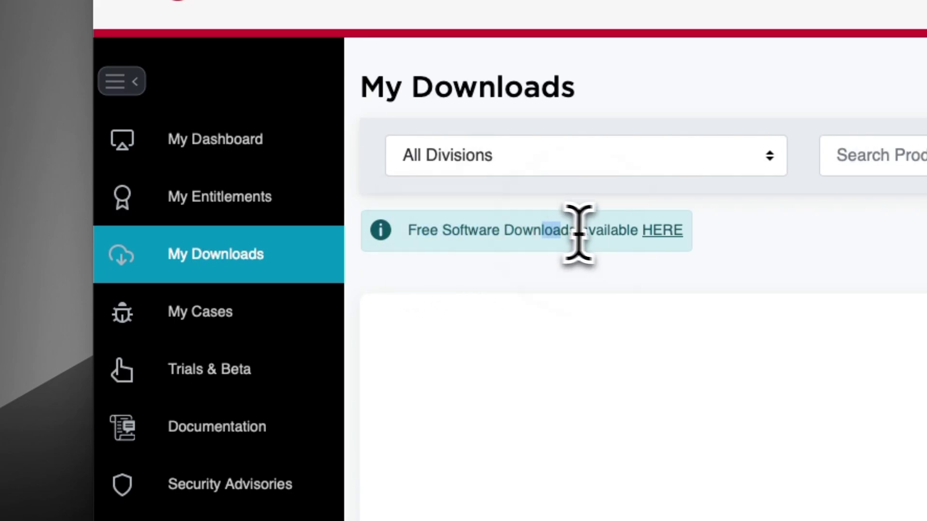
{"action": "left_click", "coordinate": [670, 237]}
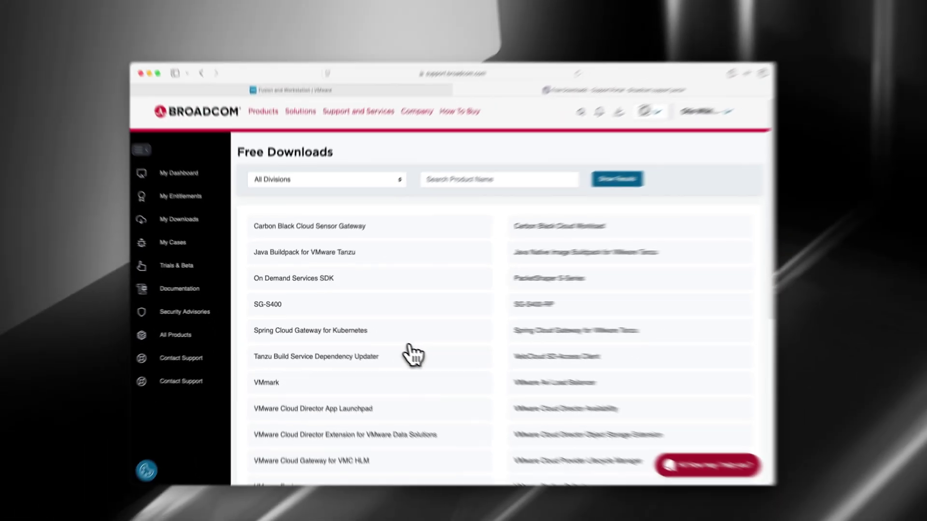
{"action": "scroll", "coordinate": [389, 346], "scroll_direction": "down", "scroll_amount": 2}
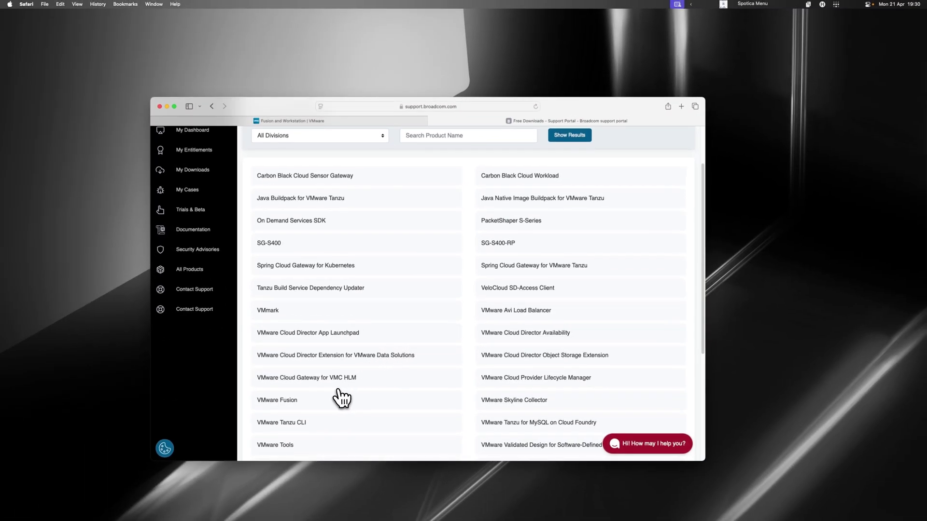
{"action": "scroll", "coordinate": [352, 386], "scroll_direction": "up", "scroll_amount": 2}
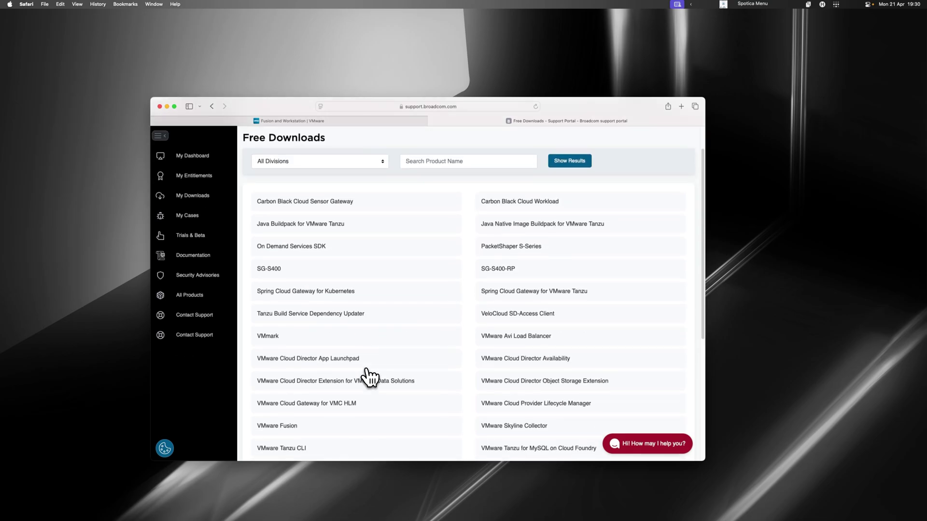
{"action": "scroll", "coordinate": [370, 377], "scroll_direction": "down", "scroll_amount": 2}
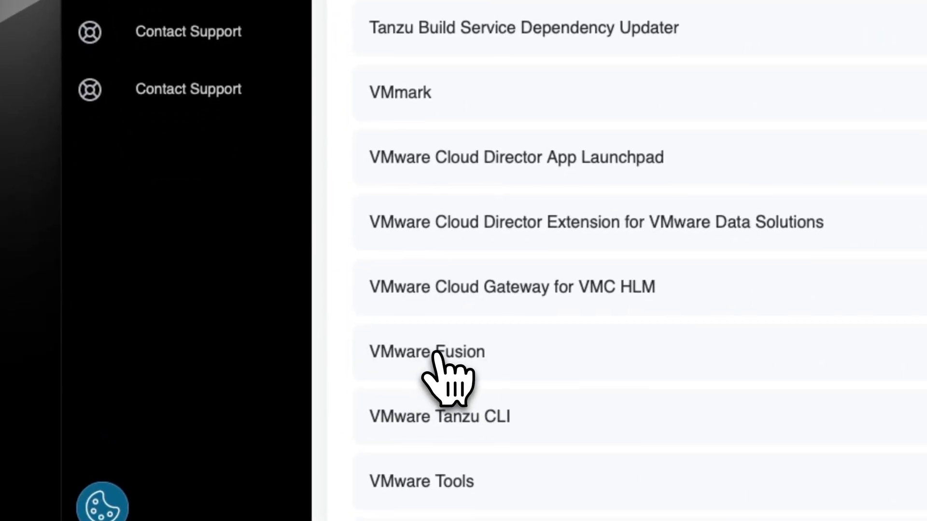
{"action": "scroll", "coordinate": [282, 402], "scroll_direction": "down", "scroll_amount": 10}
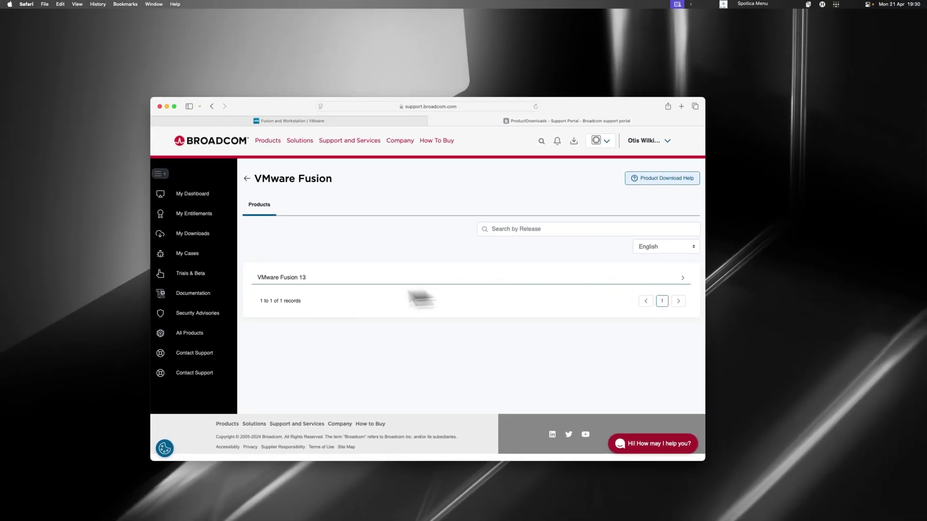
{"action": "left_click", "coordinate": [302, 279]}
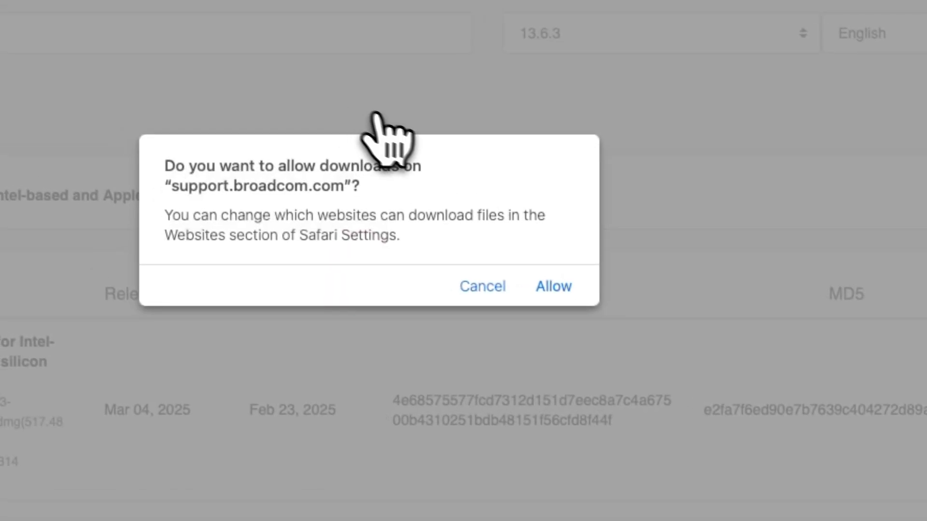
- Allow downloads from support.broadcom.com, then launch VMware Fusion.app past the security and already-running alerts
{"action": "left_click", "coordinate": [553, 287]}
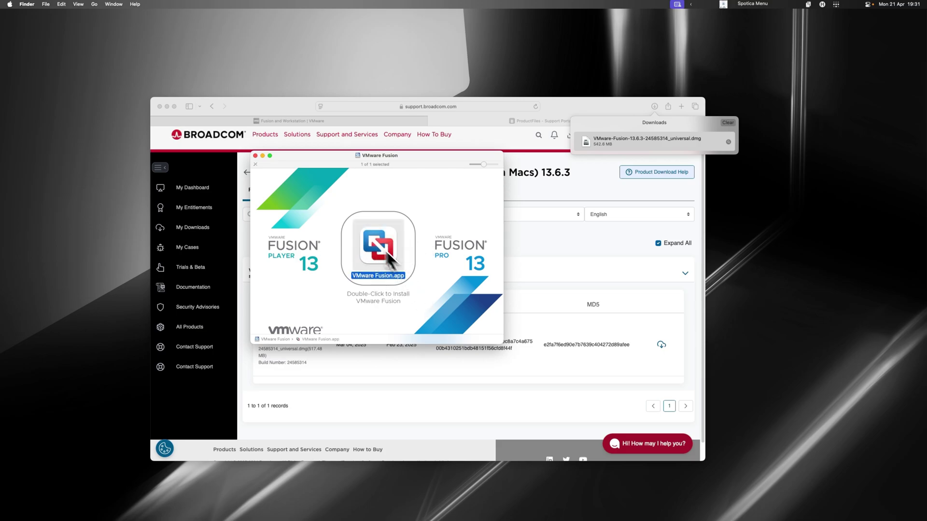
{"action": "double_click", "coordinate": [375, 231]}
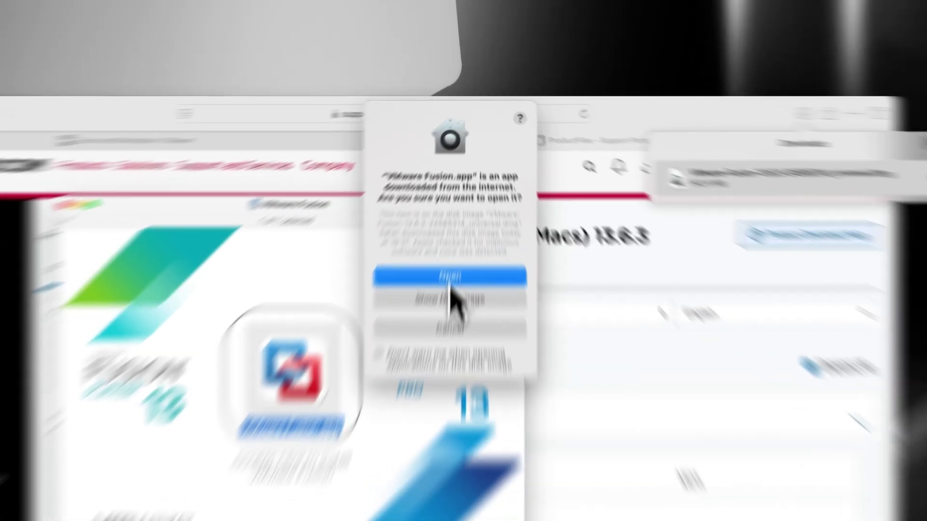
{"action": "left_click", "coordinate": [462, 198]}
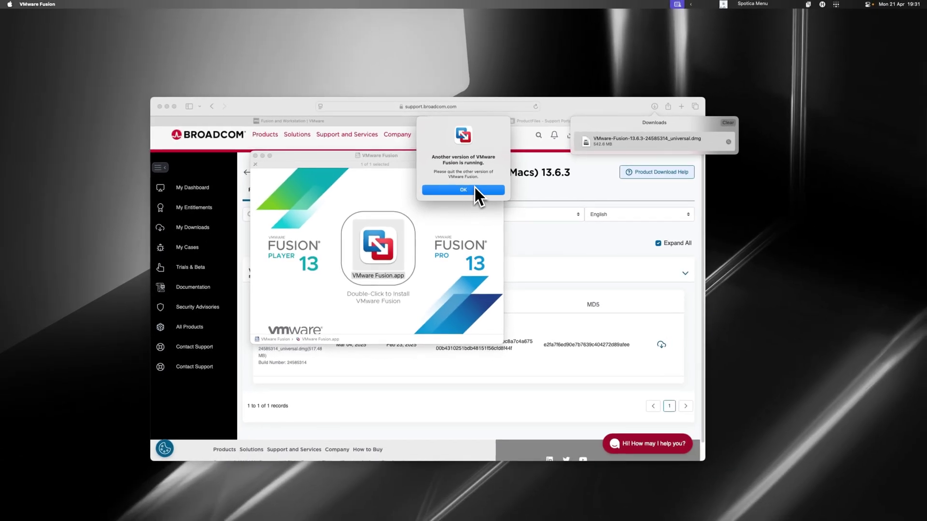
{"action": "left_click", "coordinate": [462, 191]}
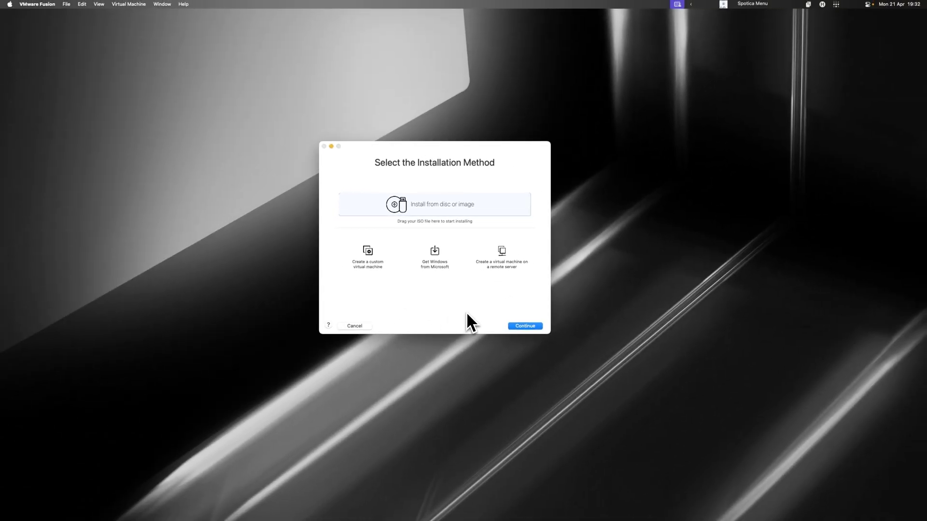
- Choose Get Windows from Microsoft as the installation method
{"action": "left_click", "coordinate": [434, 256]}
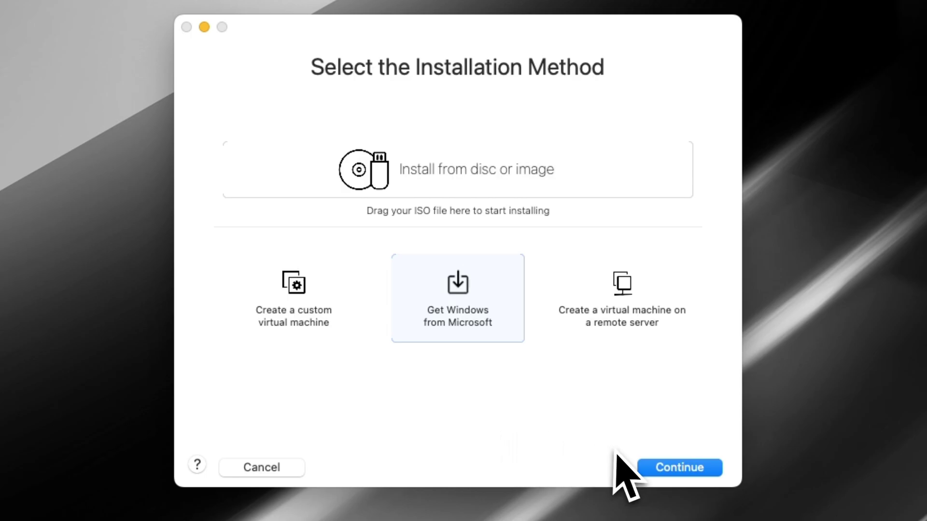
- Keep Windows 11 Professional in English (en-us) and download it from Microsoft
{"action": "left_click", "coordinate": [675, 469]}
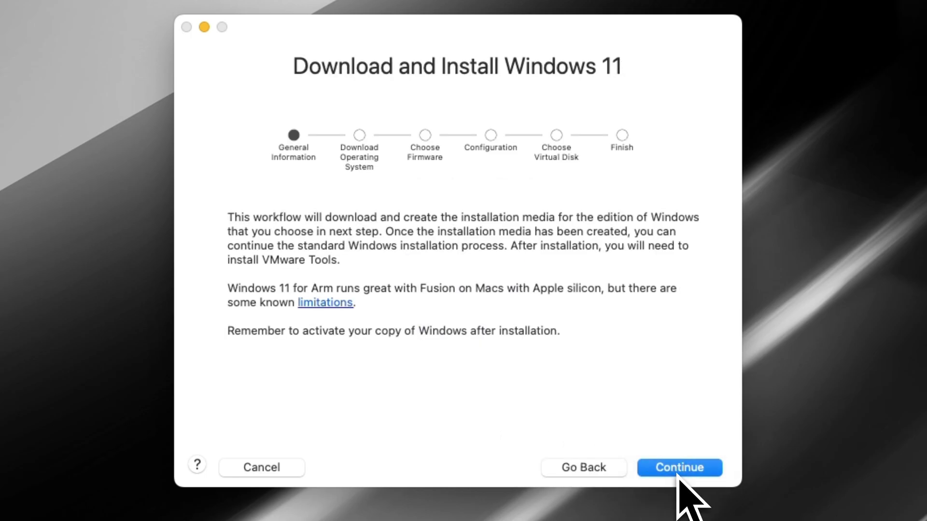
{"action": "left_click", "coordinate": [681, 468]}
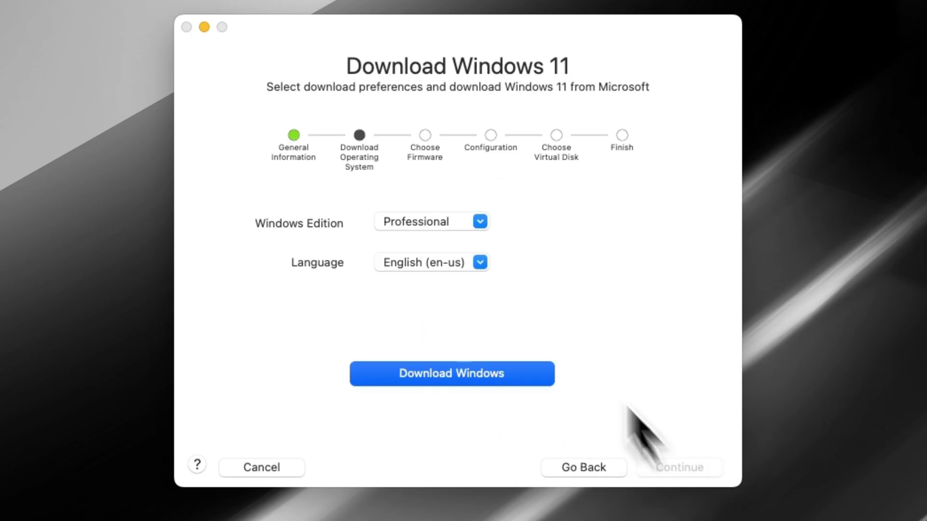
{"action": "left_click", "coordinate": [480, 223]}
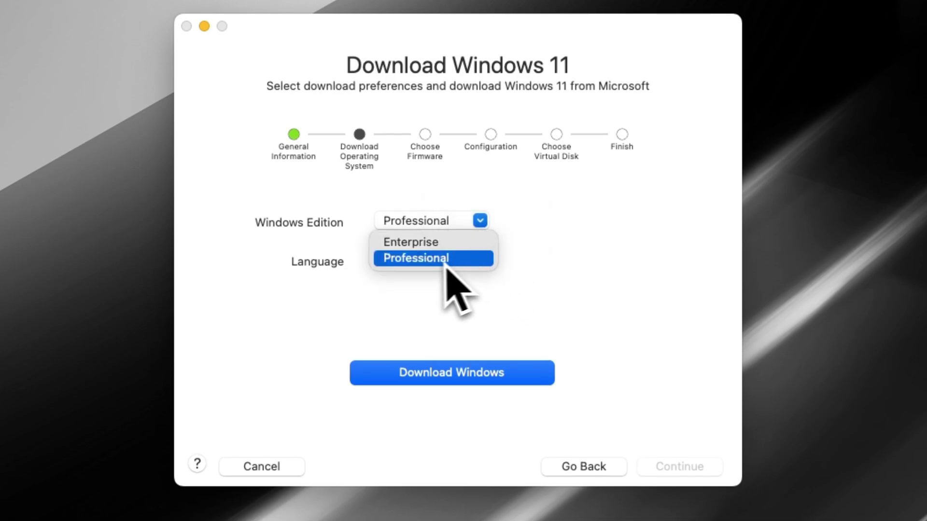
{"action": "left_click", "coordinate": [429, 263]}
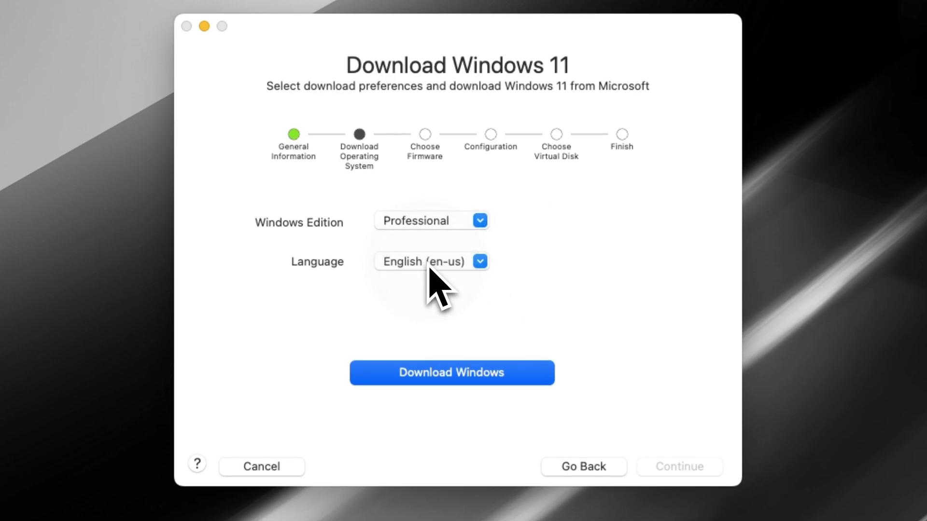
{"action": "left_click", "coordinate": [491, 263]}
{"action": "left_click", "coordinate": [562, 273]}
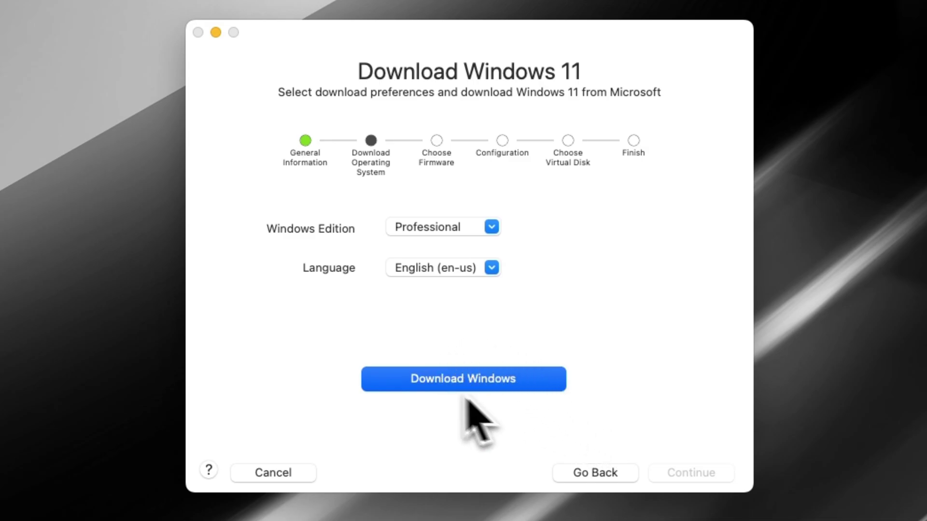
{"action": "left_click", "coordinate": [451, 381]}
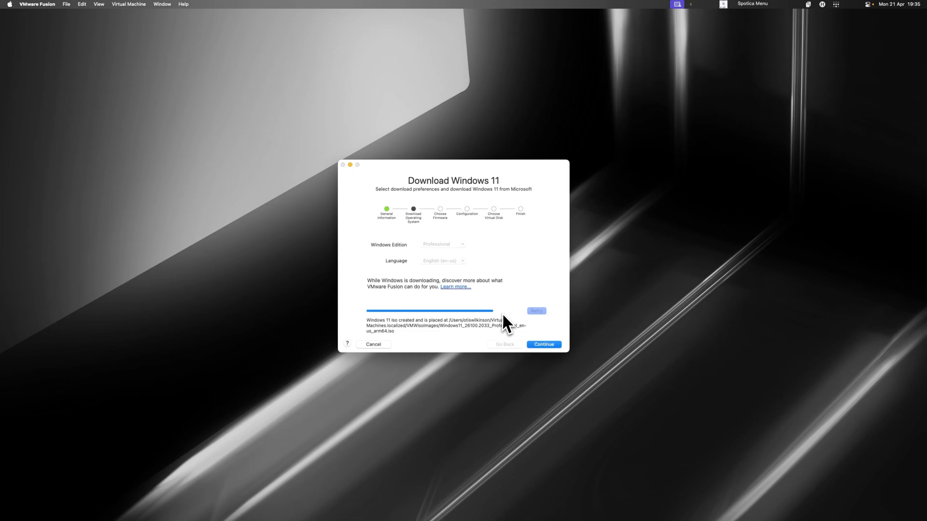
- Accept UEFI, auto-generate the encryption password, create a new 64 GB disk, and save the VM
{"action": "left_click", "coordinate": [550, 345]}
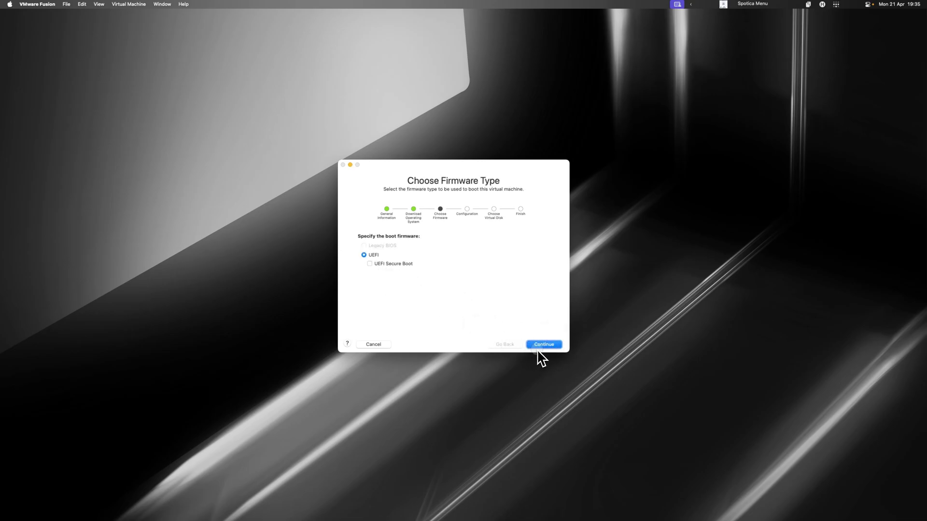
{"action": "left_click", "coordinate": [544, 345]}
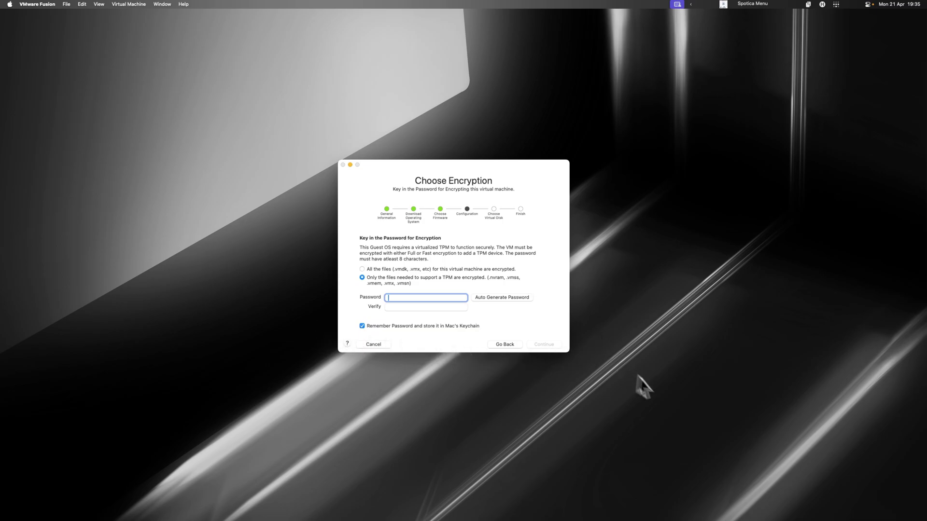
{"action": "left_click", "coordinate": [499, 298]}
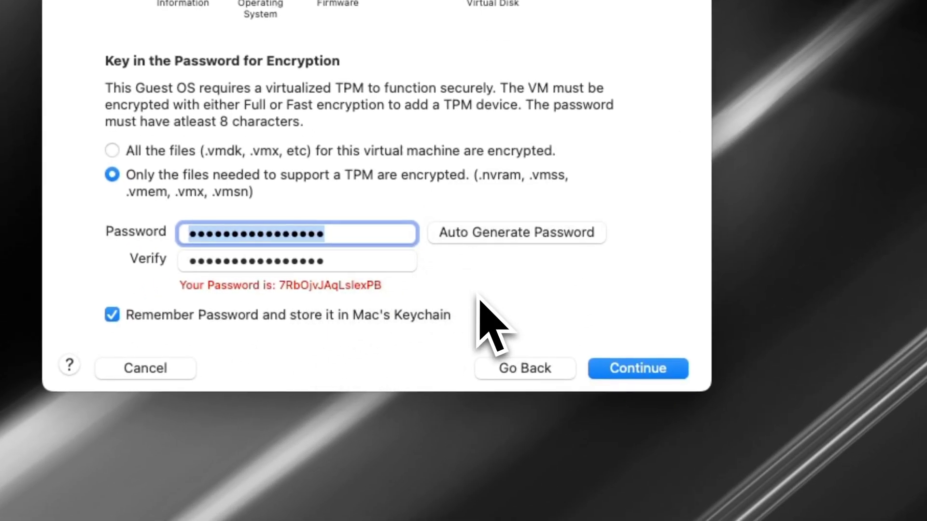
{"action": "left_click", "coordinate": [627, 371]}
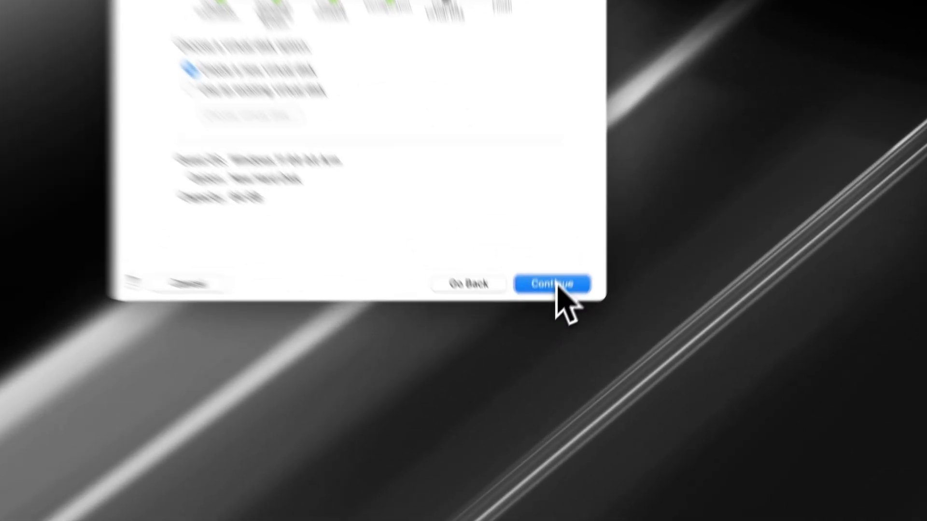
{"action": "left_click", "coordinate": [555, 284]}
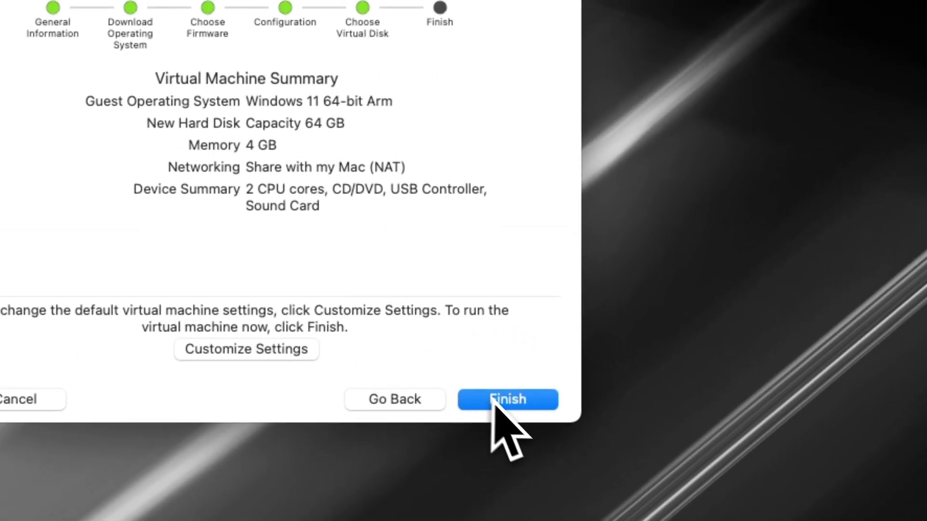
{"action": "left_click", "coordinate": [494, 403]}
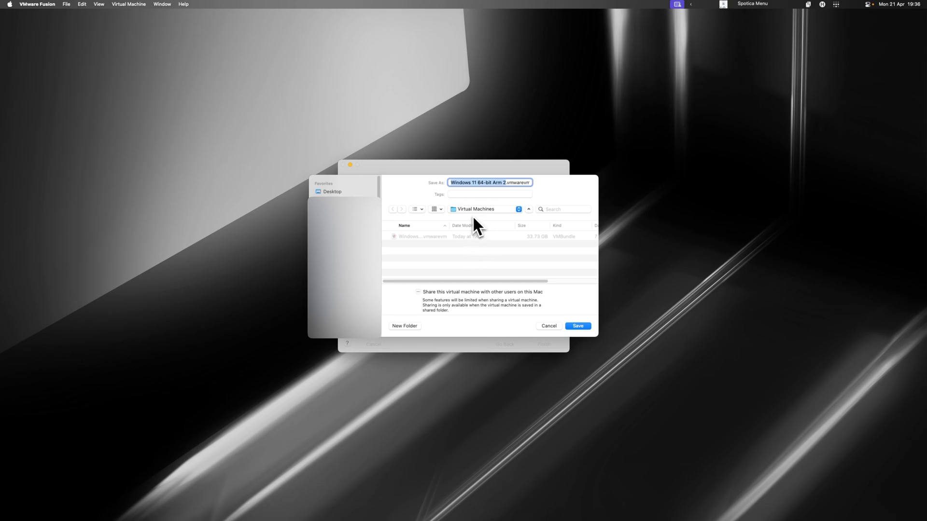
{"action": "left_click", "coordinate": [576, 327]}
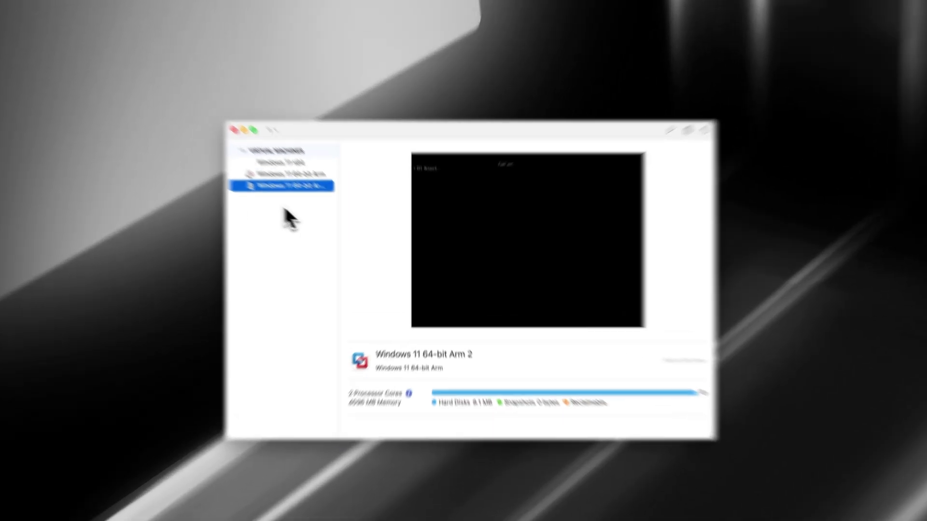
- Open the new VM's Processors & Memory settings and give it 10 processor cores
{"action": "right_click", "coordinate": [300, 214]}
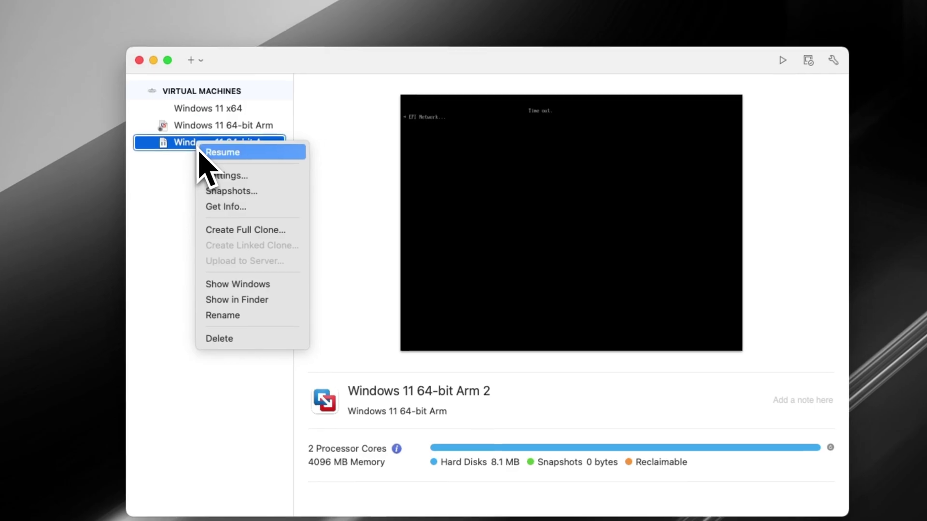
{"action": "left_click", "coordinate": [310, 240]}
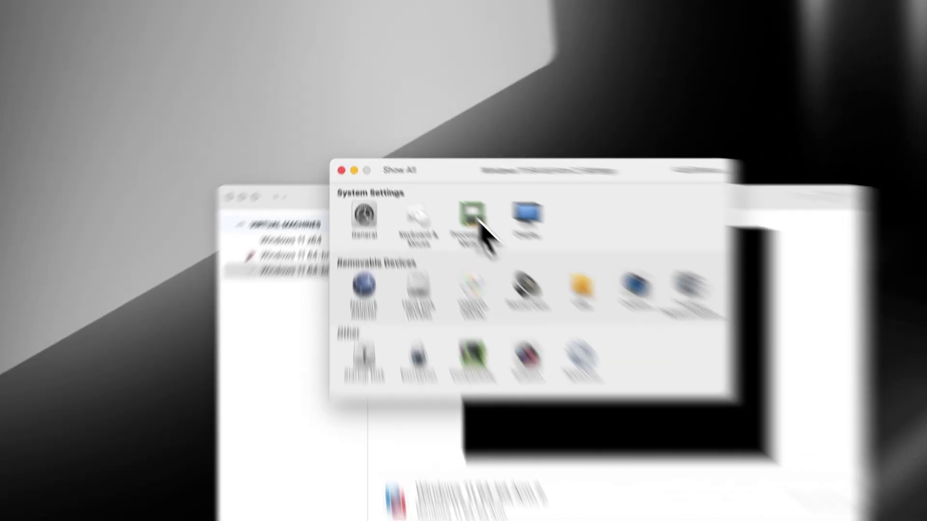
{"action": "left_click", "coordinate": [419, 192]}
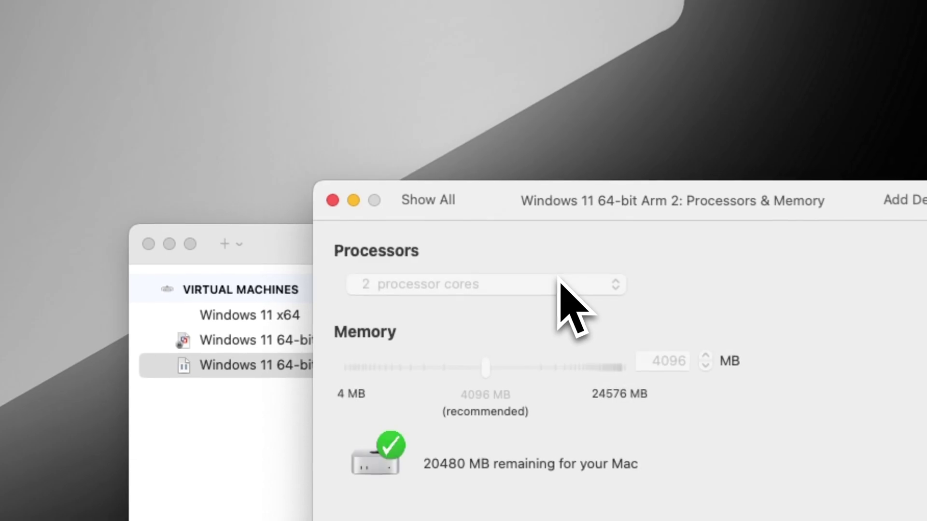
{"action": "left_click", "coordinate": [426, 179]}
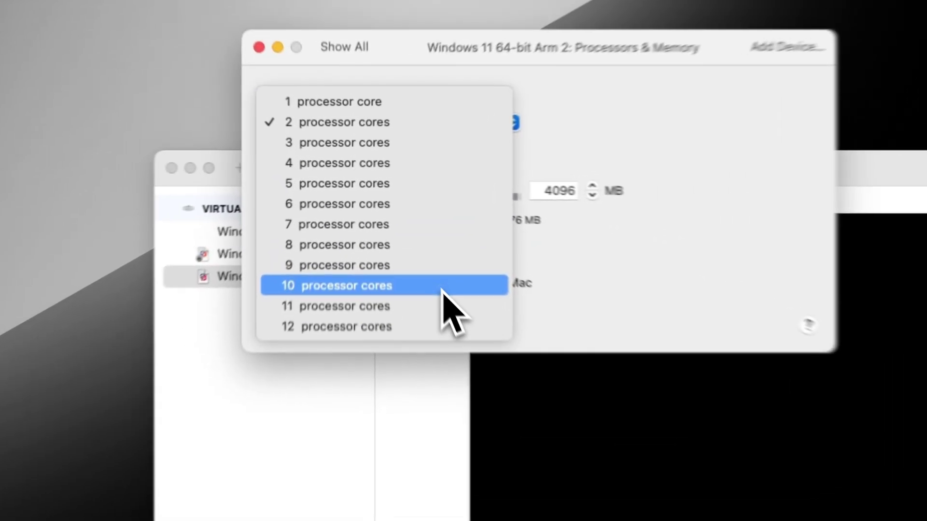
{"action": "left_click", "coordinate": [388, 212]}
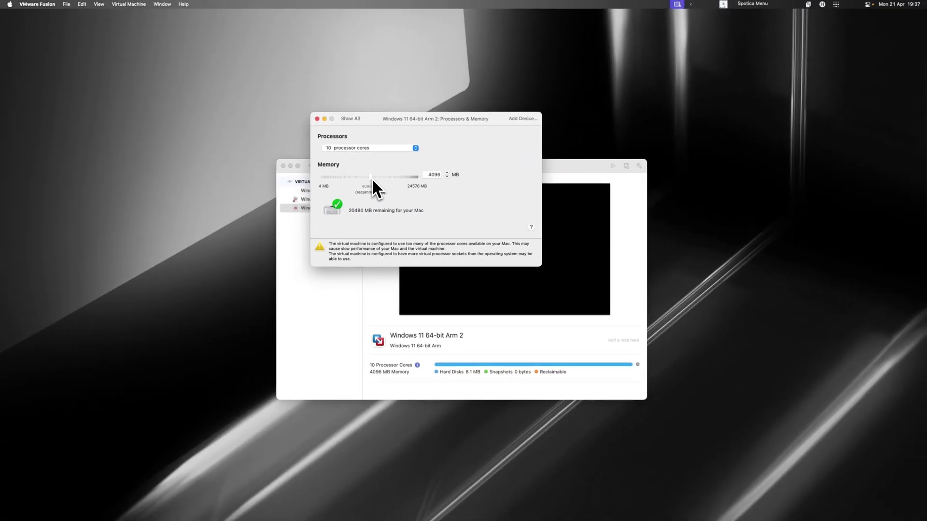
- Raise the VM's memory to 20992 MB and return to the settings overview
{"action": "left_click", "coordinate": [396, 197]}
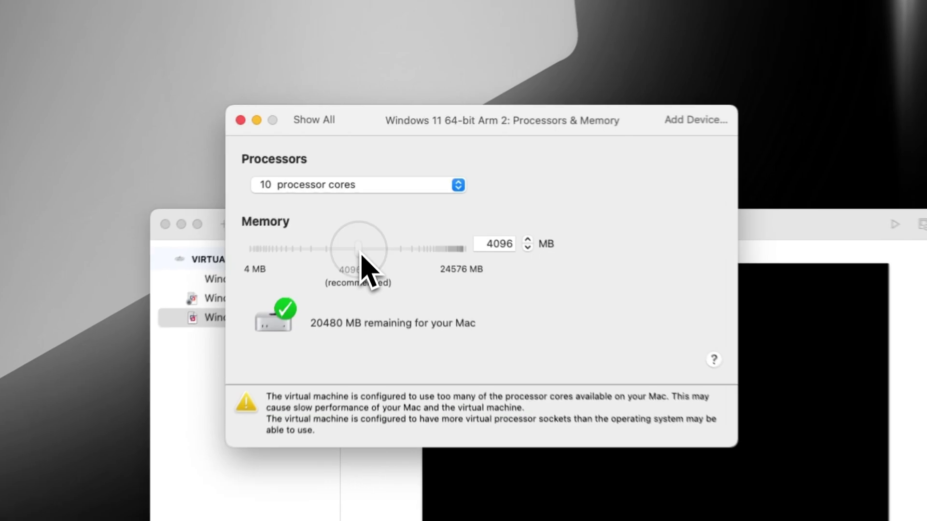
{"action": "left_click_drag", "start_coordinate": [361, 254], "coordinate": [468, 265]}
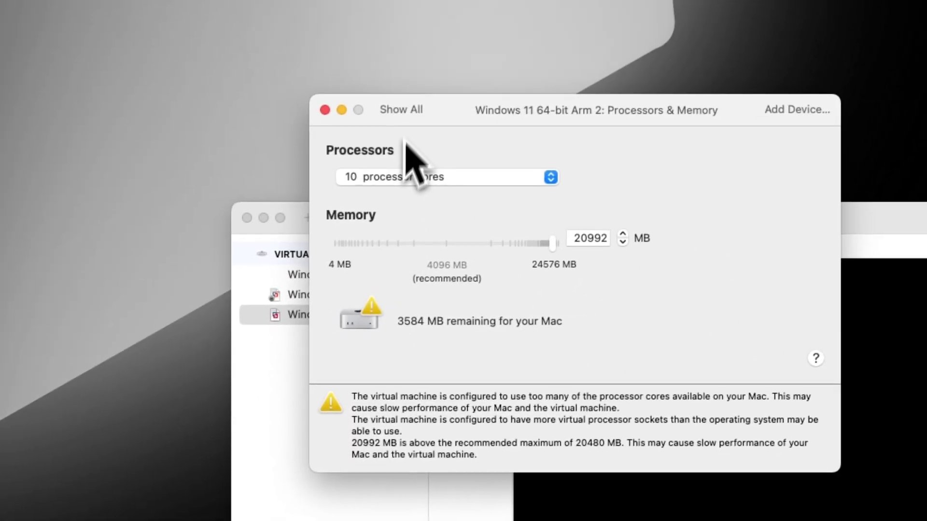
{"action": "left_click", "coordinate": [315, 122]}
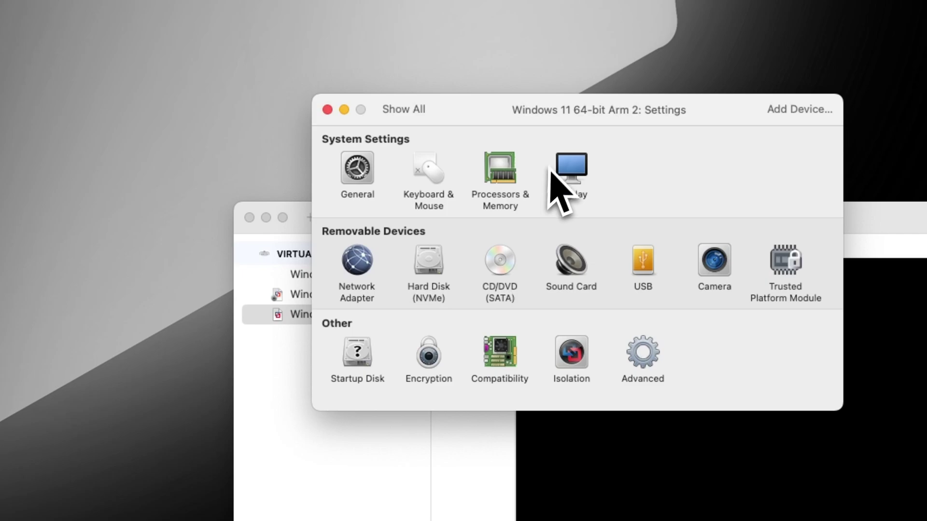
- Keep Accelerate 3D Graphics on with 8192 MB shared graphics memory in Display settings
{"action": "left_click", "coordinate": [579, 175]}
{"action": "left_click", "coordinate": [559, 208]}
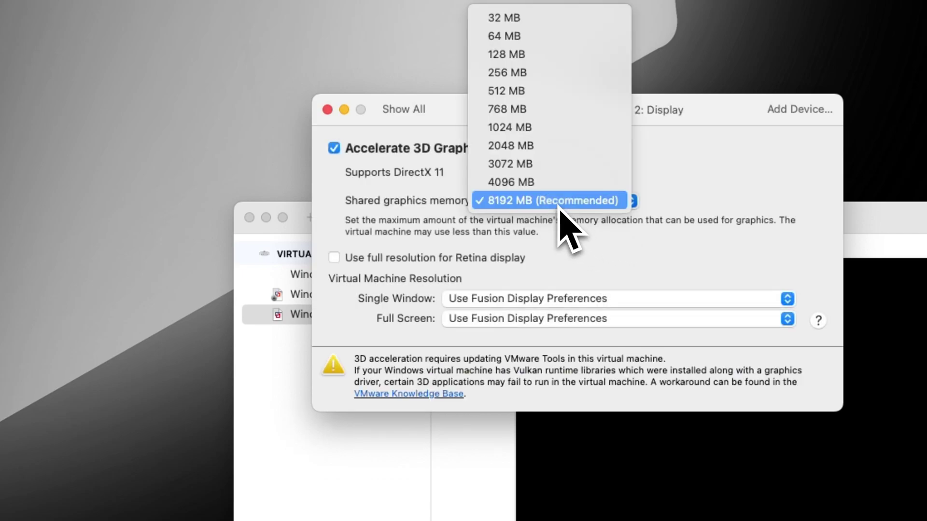
{"action": "left_click", "coordinate": [381, 191]}
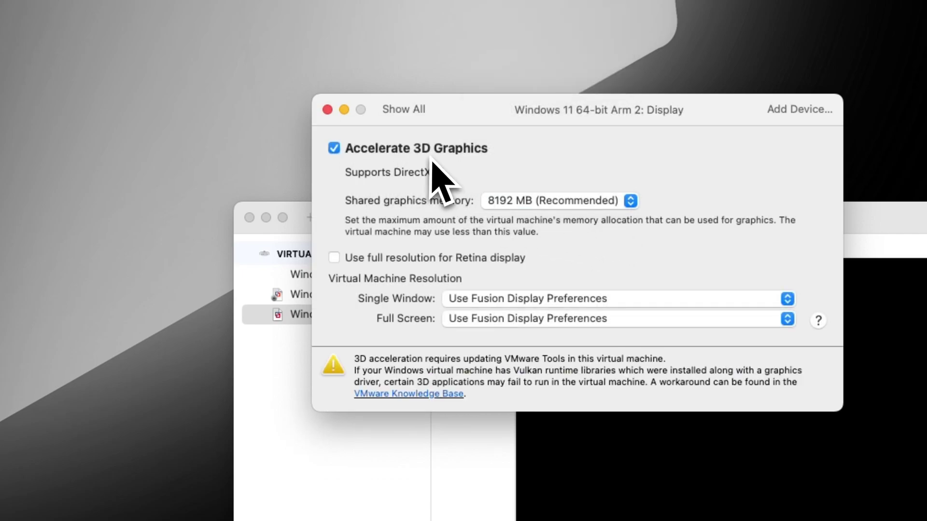
{"action": "left_click", "coordinate": [555, 202]}
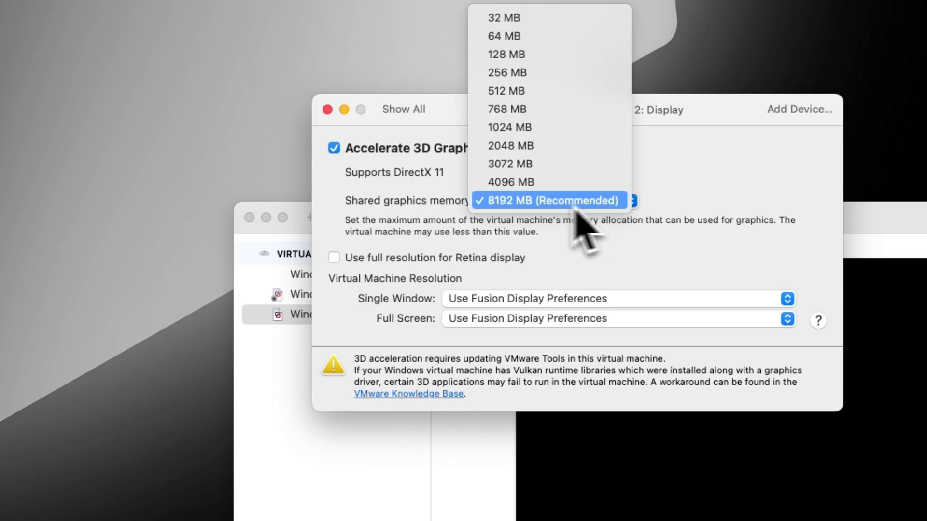
{"action": "left_click", "coordinate": [541, 202]}
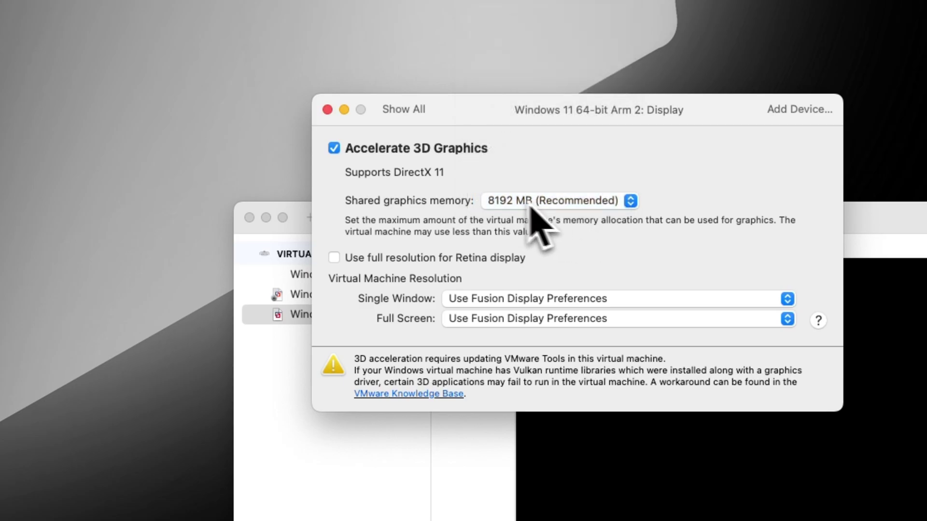
{"action": "left_click", "coordinate": [415, 121]}
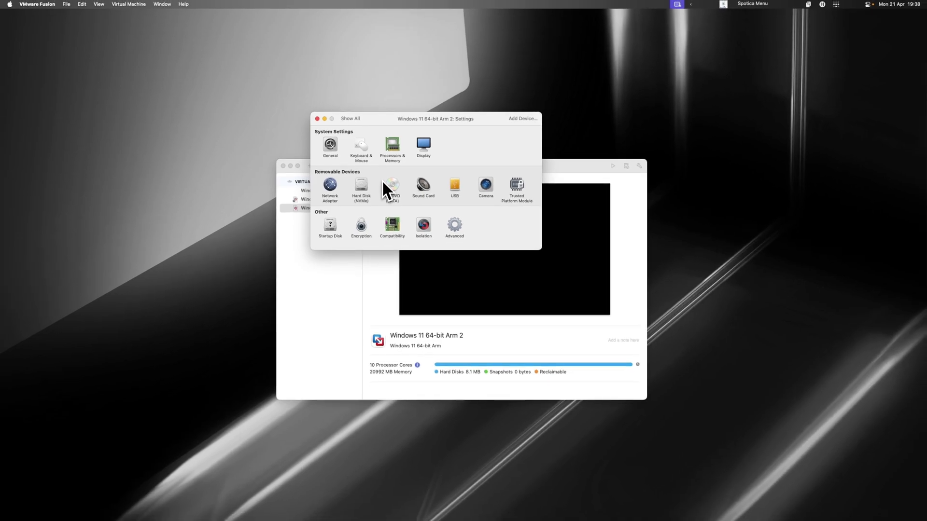
- Close the VM settings and boot the Windows 11 Arm VM to its desktop
{"action": "left_click", "coordinate": [317, 120]}
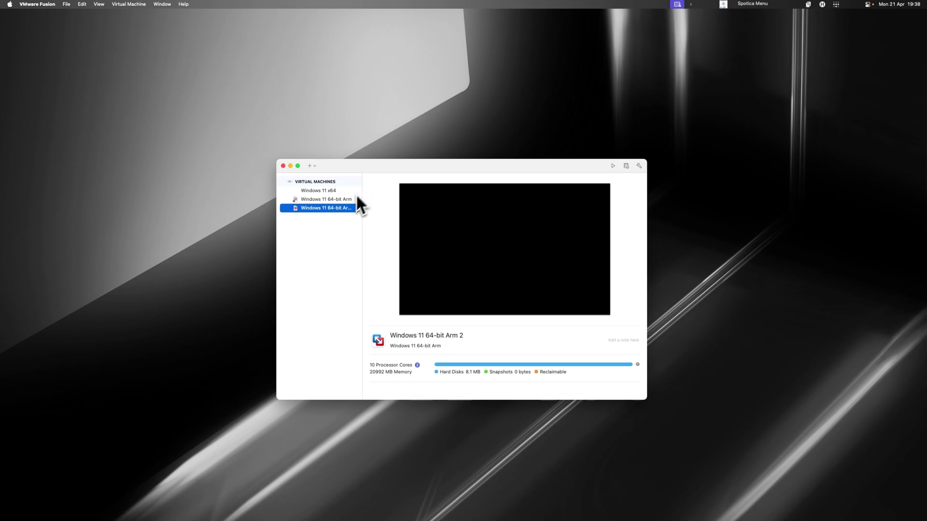
{"action": "double_click", "coordinate": [330, 210]}
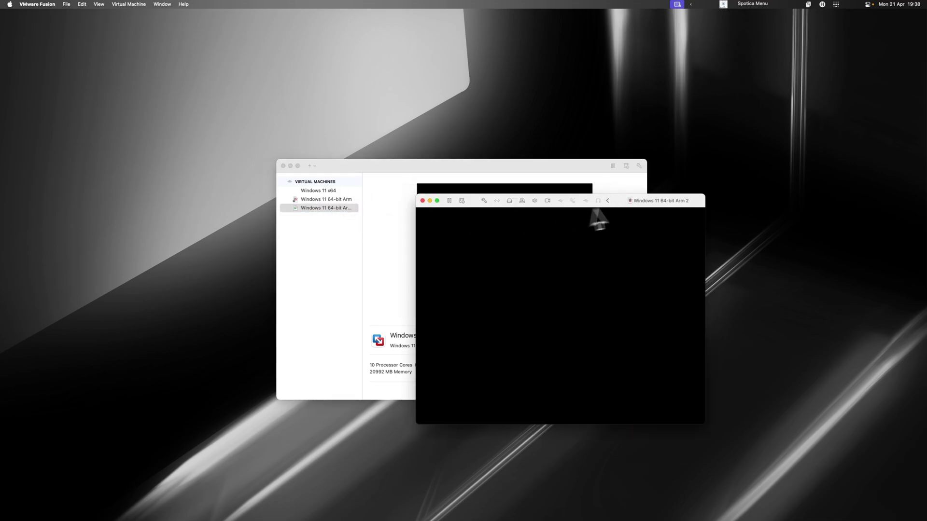
{"action": "left_click_drag", "start_coordinate": [626, 204], "coordinate": [551, 191]}
{"action": "left_click", "coordinate": [496, 227]}
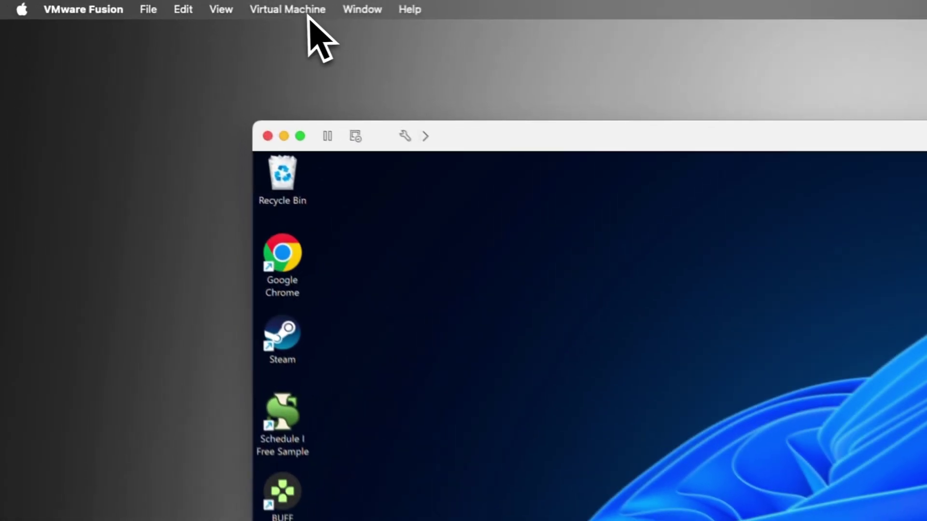
{"action": "left_click", "coordinate": [136, 5]}
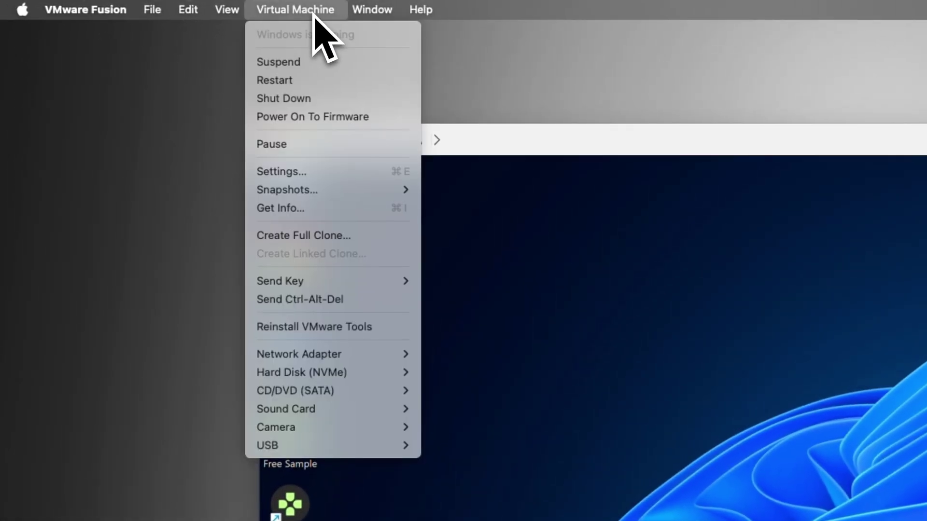
{"action": "left_click", "coordinate": [333, 334]}
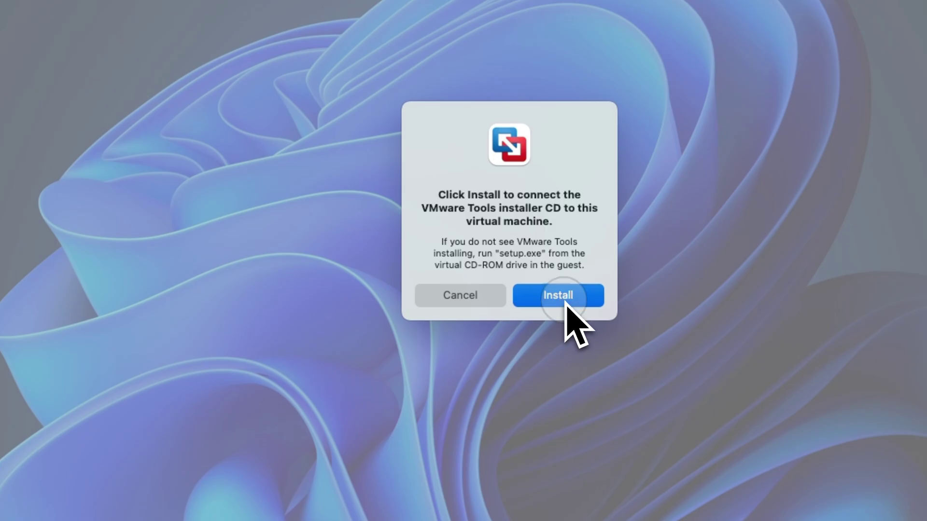
{"action": "left_click", "coordinate": [625, 325]}
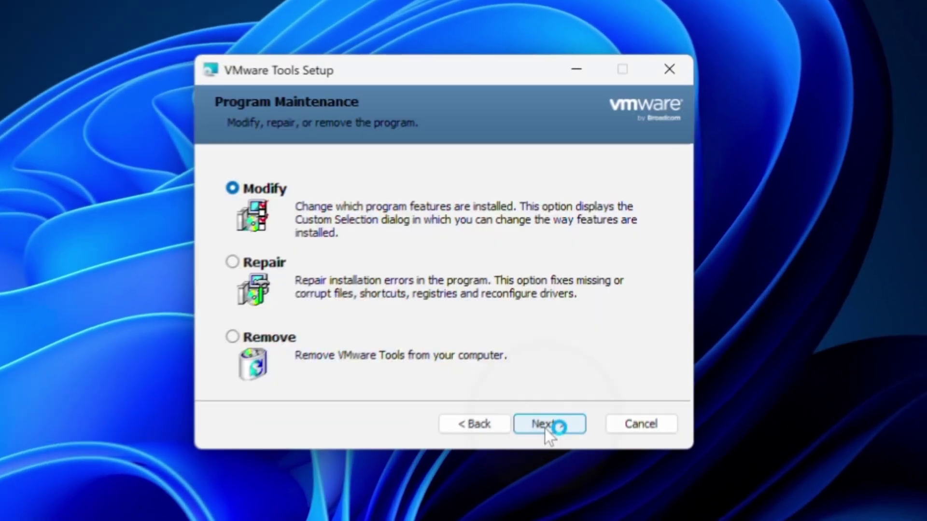
{"action": "left_click", "coordinate": [544, 435]}
{"action": "left_click", "coordinate": [548, 436]}
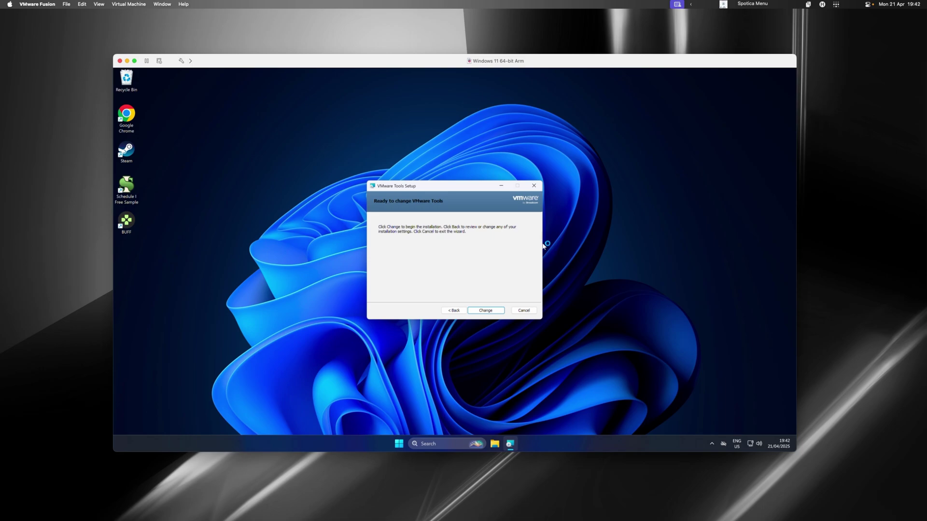
{"action": "left_click", "coordinate": [533, 185]}
{"action": "left_click", "coordinate": [441, 267]}
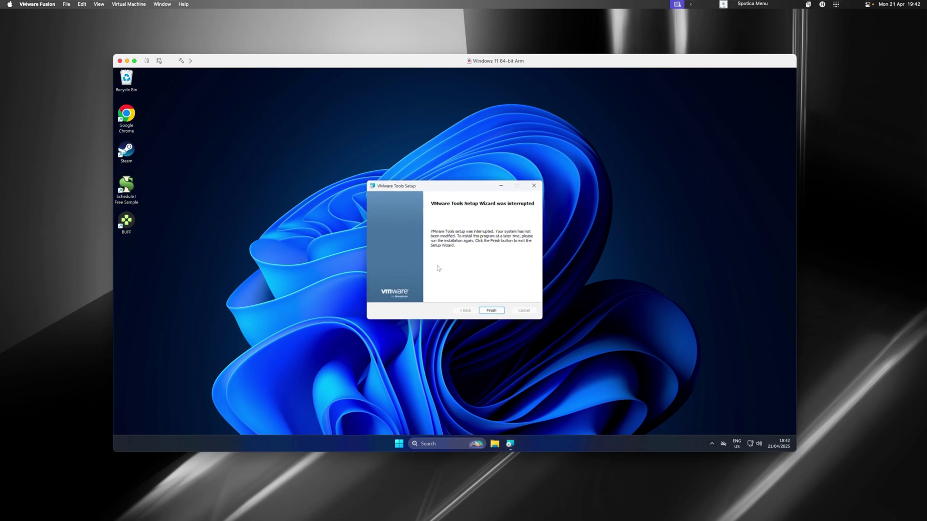
{"action": "left_click", "coordinate": [499, 311]}
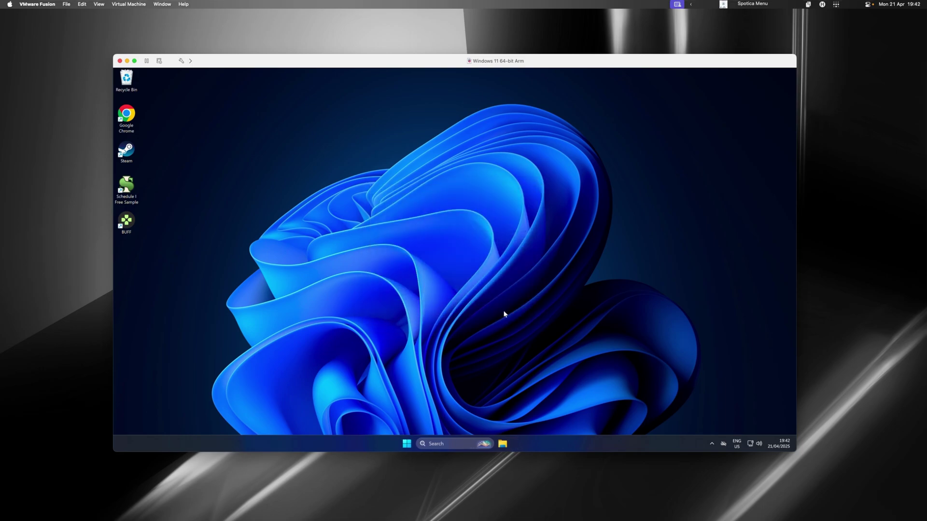
- Launch Steam in Windows and browse its Library list of 102 games
{"action": "double_click", "coordinate": [132, 160]}
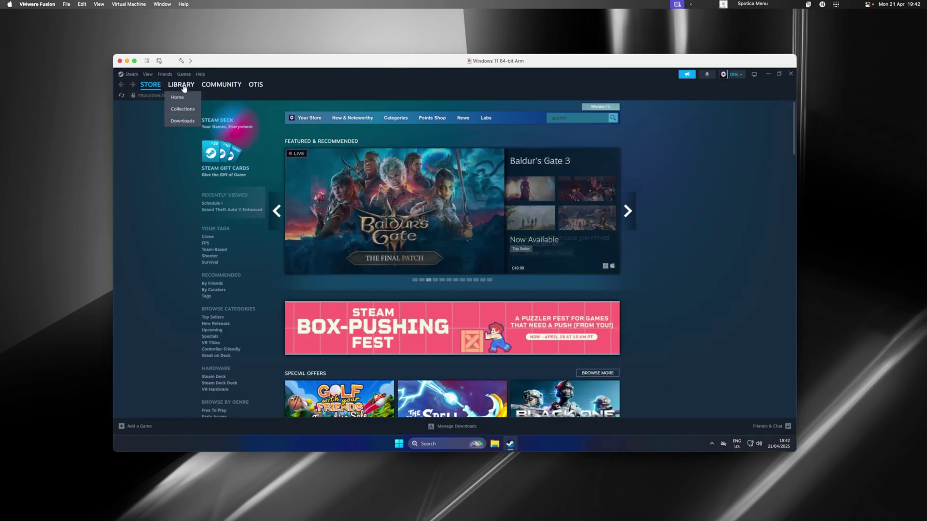
{"action": "left_click", "coordinate": [183, 86]}
{"action": "scroll", "coordinate": [198, 278], "scroll_direction": "down", "scroll_amount": 5}
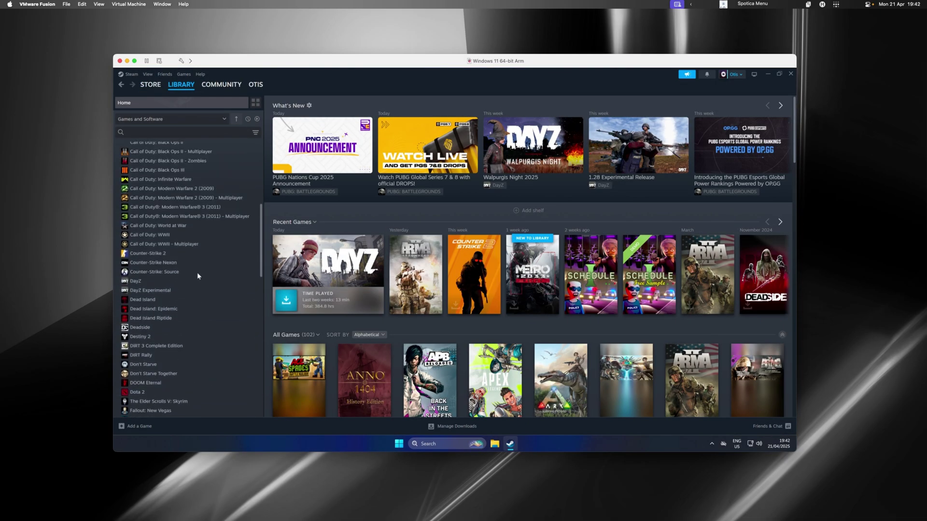
{"action": "scroll", "coordinate": [198, 275], "scroll_direction": "down", "scroll_amount": 12}
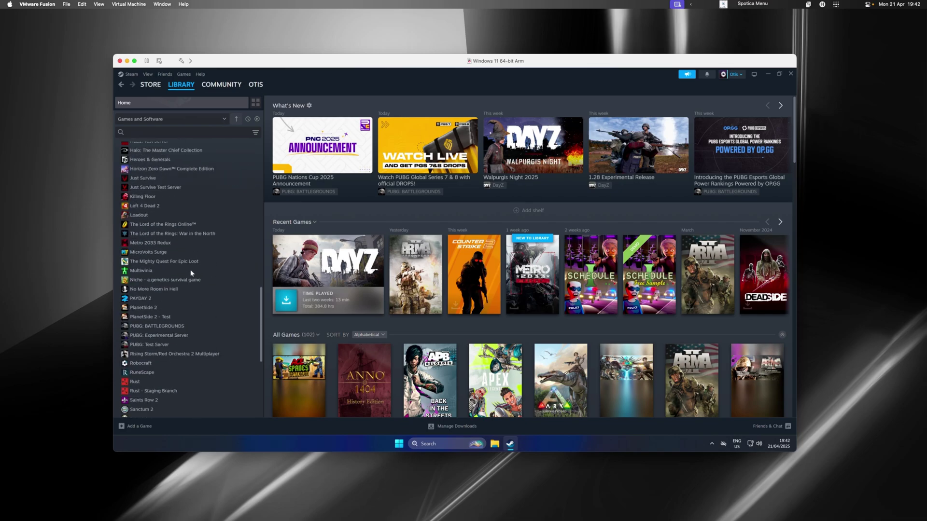
{"action": "scroll", "coordinate": [193, 275], "scroll_direction": "down", "scroll_amount": 5}
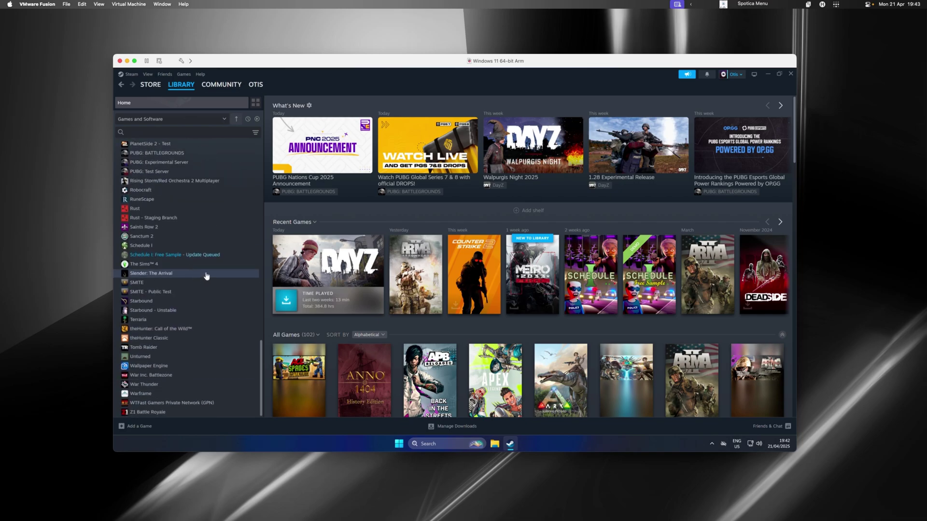